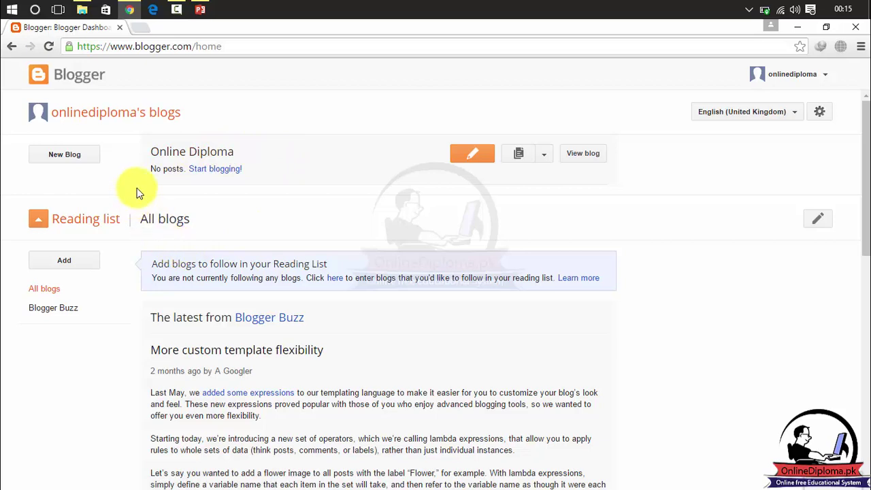
- Look at the form for creating a new blog and close it without creating one
{"action": "left_click", "coordinate": [77, 156]}
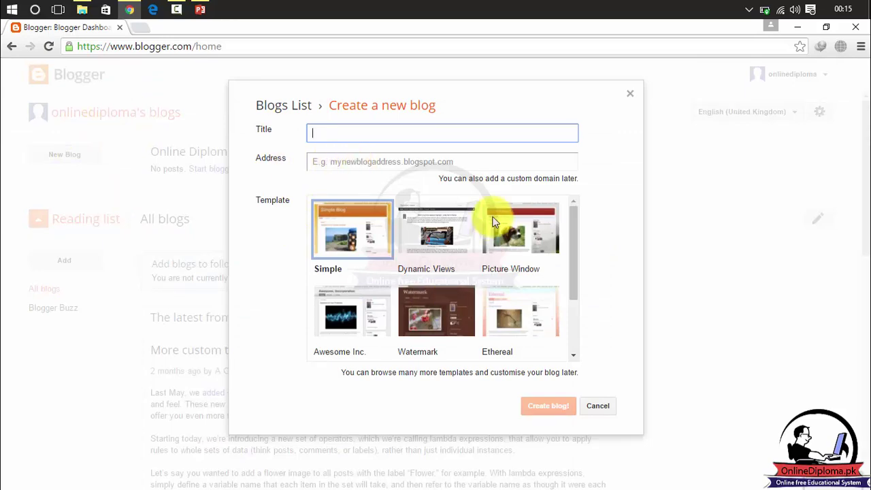
{"action": "left_click", "coordinate": [629, 96]}
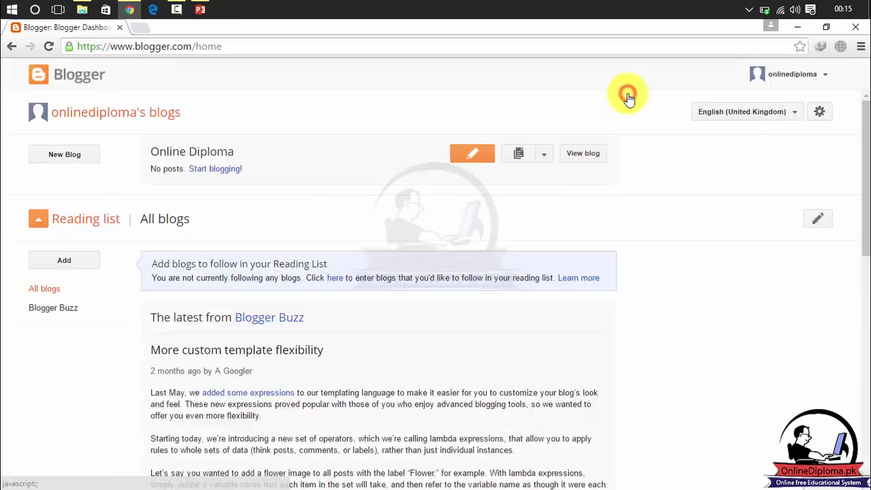
- Look at the post editor of the Online Diploma blog and return to the blogs dashboard
{"action": "left_click", "coordinate": [210, 174]}
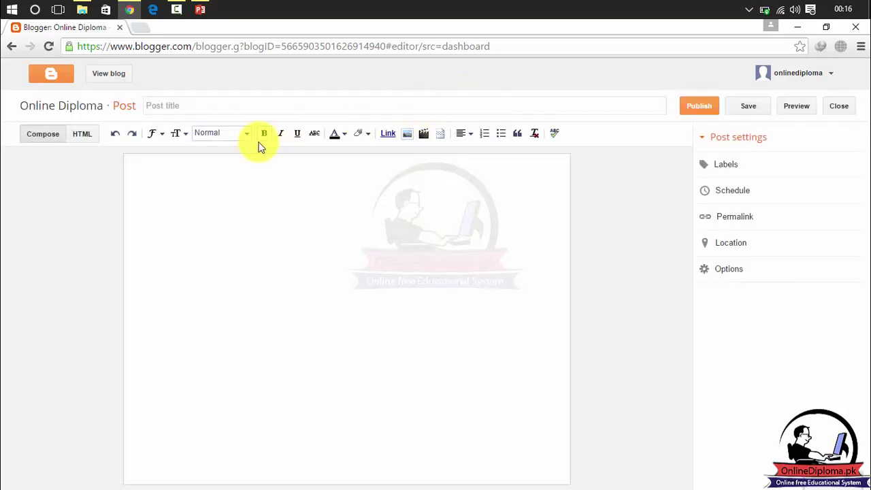
{"action": "left_click", "coordinate": [175, 104]}
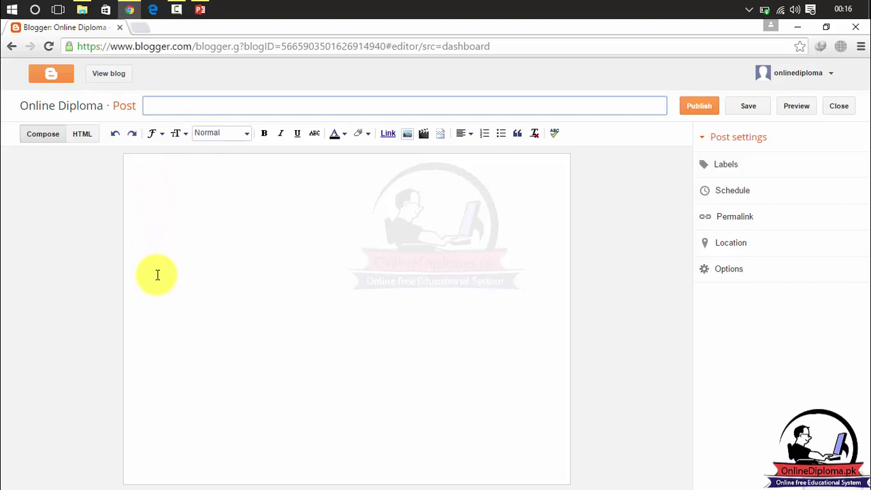
{"action": "left_click", "coordinate": [53, 80]}
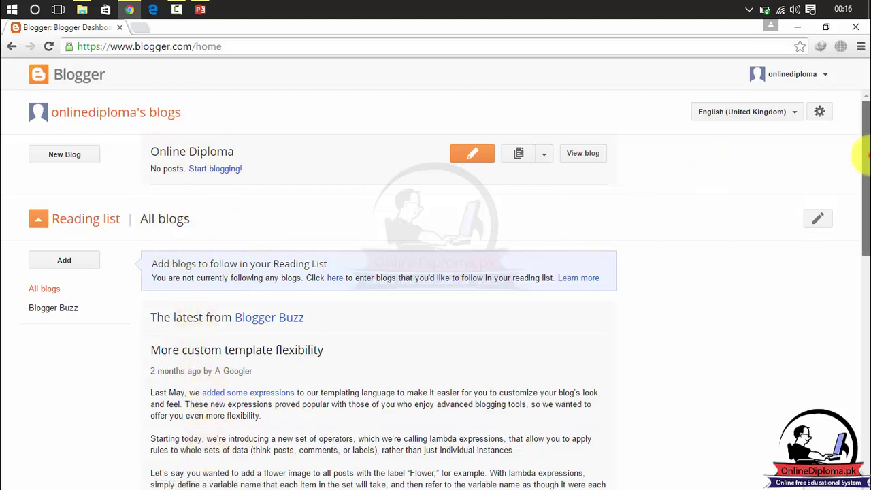
{"action": "left_click_drag", "start_coordinate": [863, 163], "coordinate": [850, 120]}
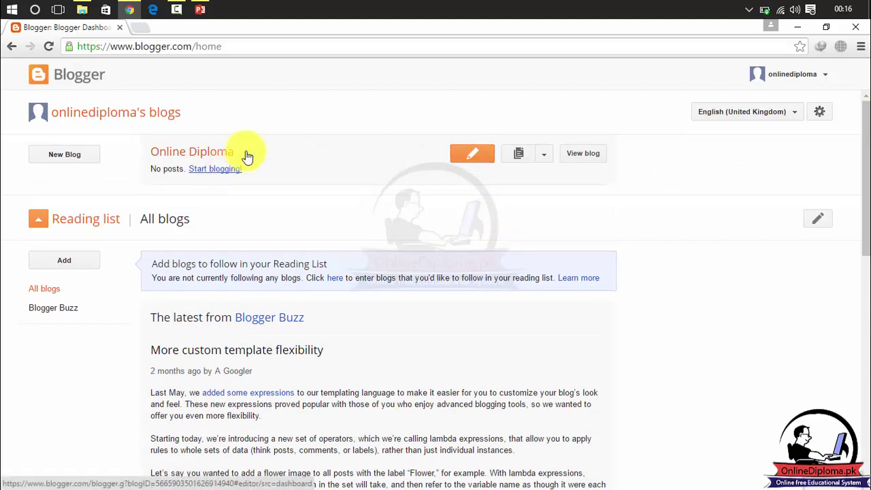
{"action": "left_click", "coordinate": [478, 162]}
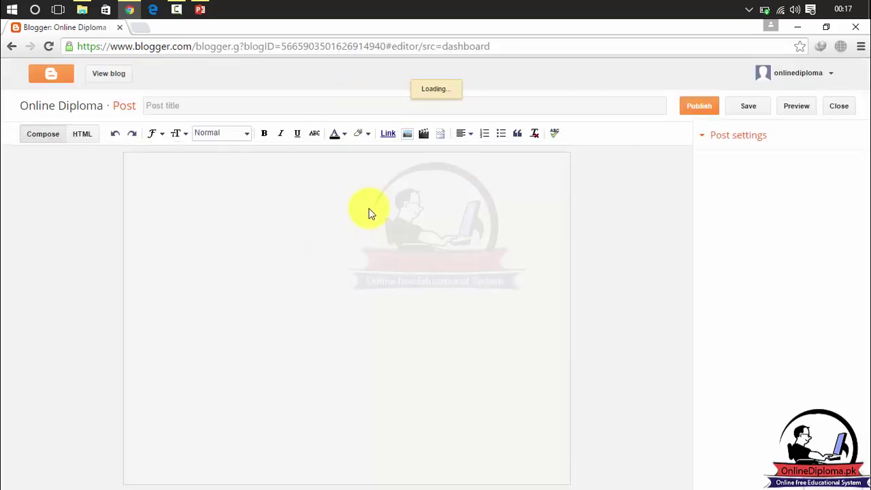
{"action": "left_click", "coordinate": [8, 46]}
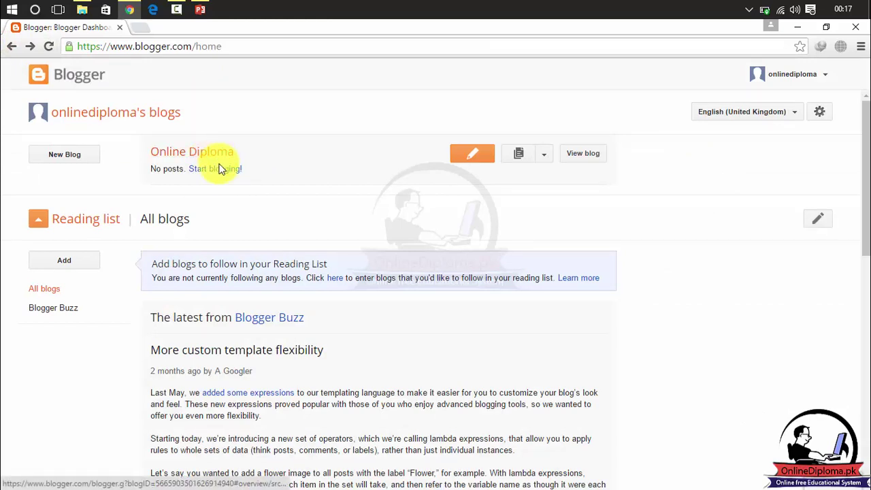
- Look over the Online Diploma blog's management sections and its live site, ending on the blogs dashboard
{"action": "left_click", "coordinate": [544, 155]}
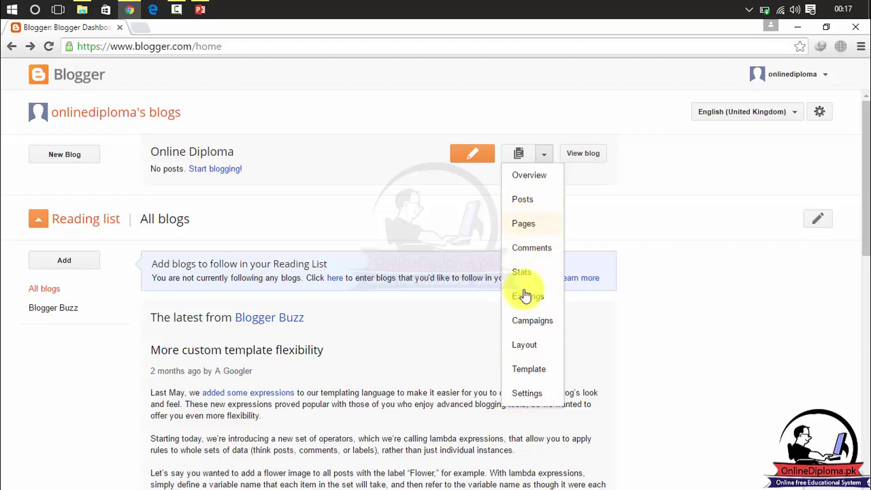
{"action": "left_click", "coordinate": [587, 162]}
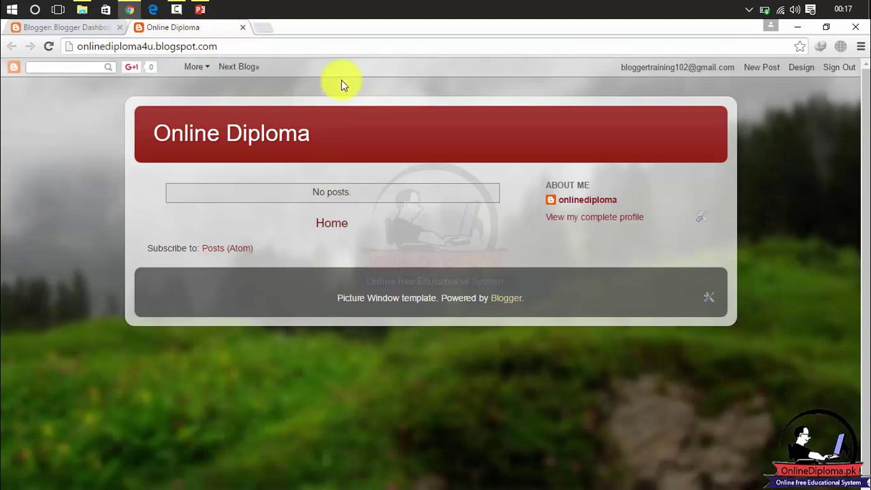
{"action": "left_click", "coordinate": [89, 29]}
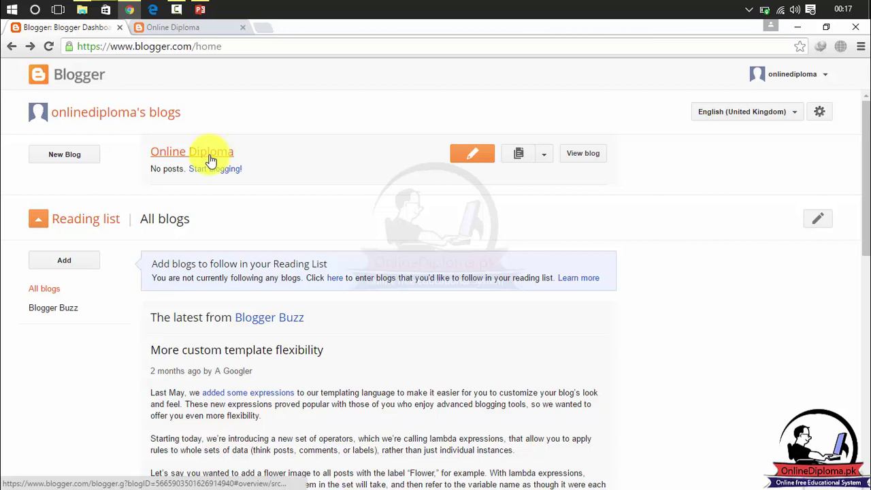
{"action": "left_click", "coordinate": [546, 155]}
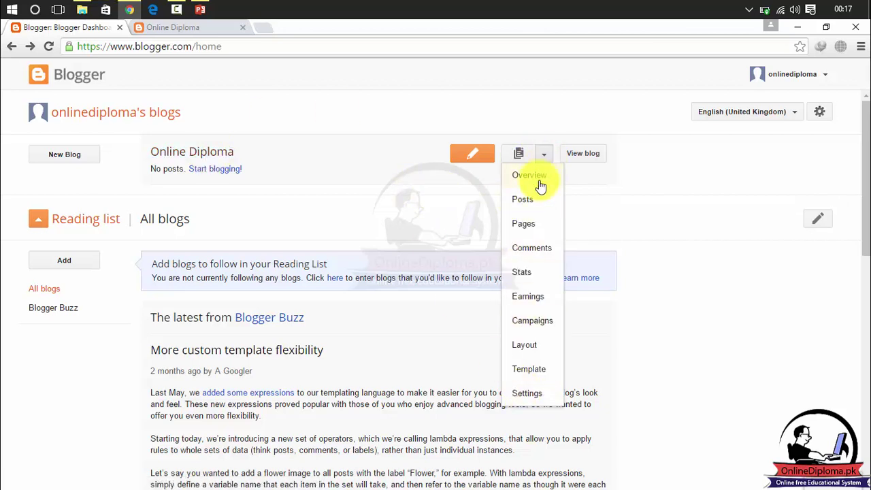
{"action": "left_click", "coordinate": [313, 158]}
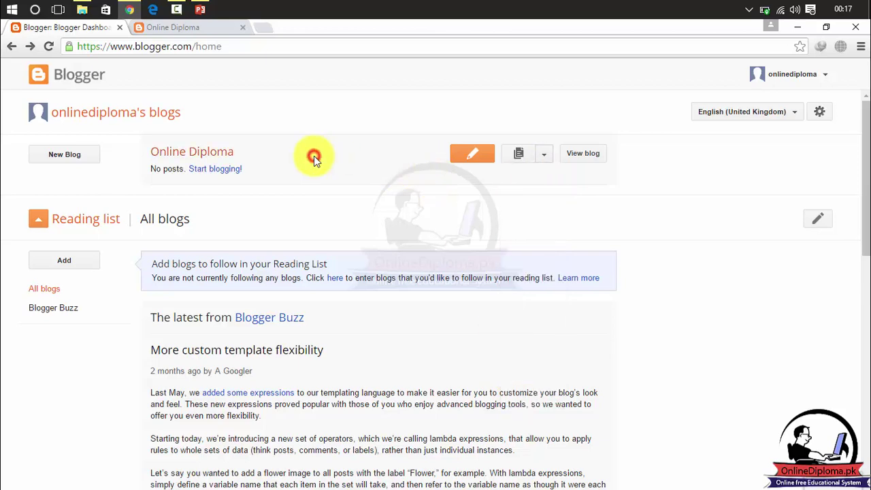
- Open the Online Diploma blog's Overview and examine its pageviews, updates, Blogger news and Blogger Guide links
{"action": "left_click", "coordinate": [224, 156]}
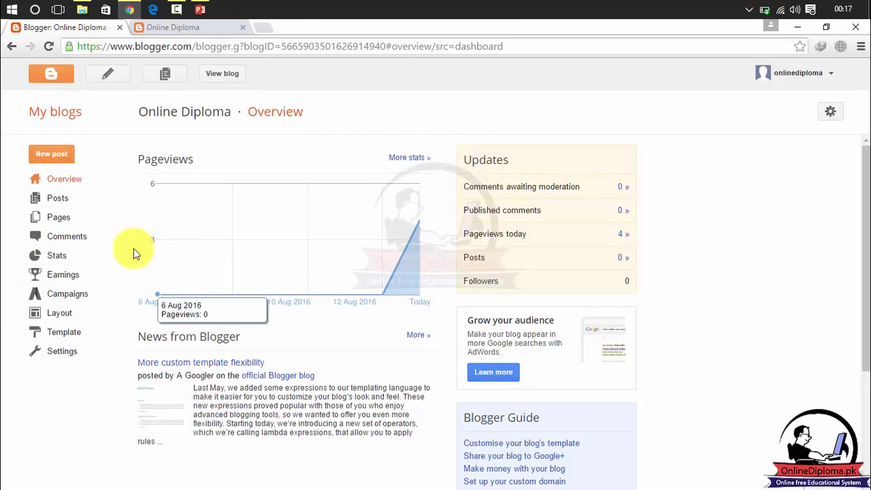
{"action": "left_click", "coordinate": [60, 184]}
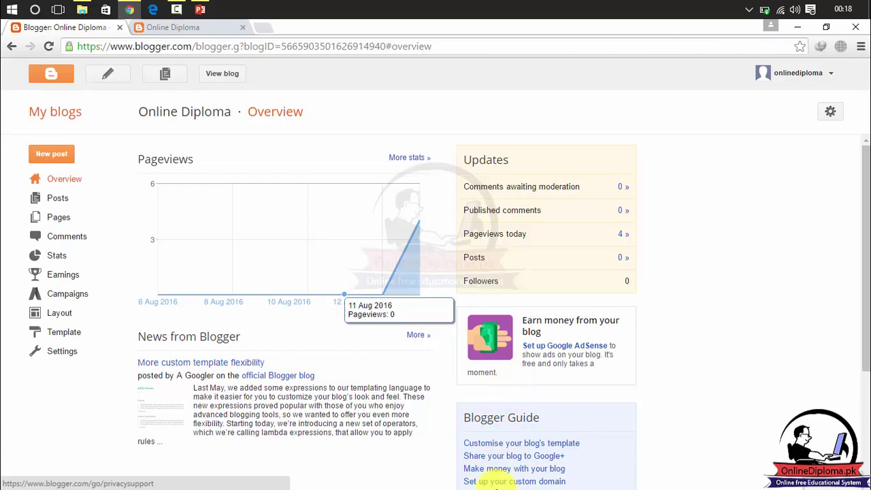
{"action": "left_click_drag", "start_coordinate": [865, 205], "coordinate": [862, 307]}
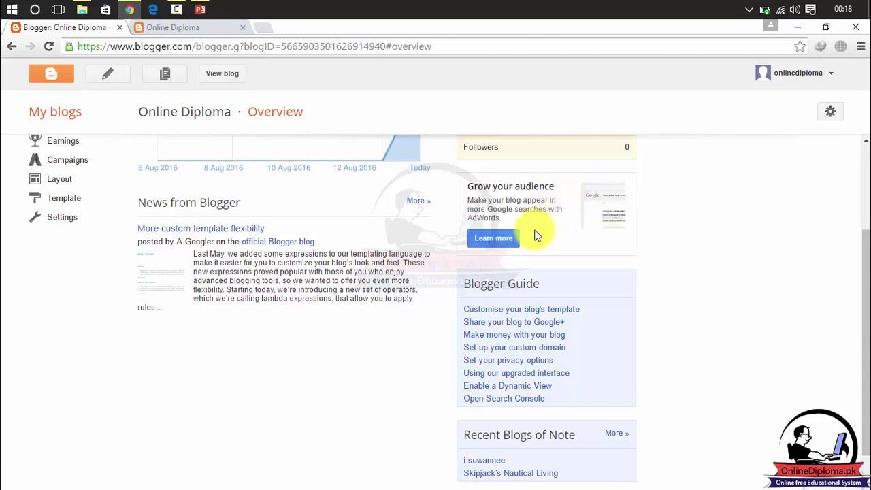
{"action": "left_click", "coordinate": [668, 239]}
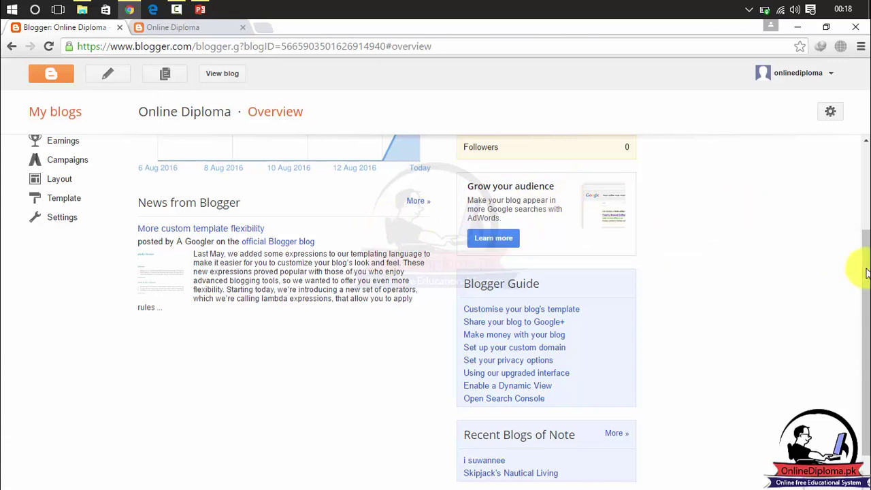
{"action": "left_click_drag", "start_coordinate": [865, 272], "coordinate": [868, 338]}
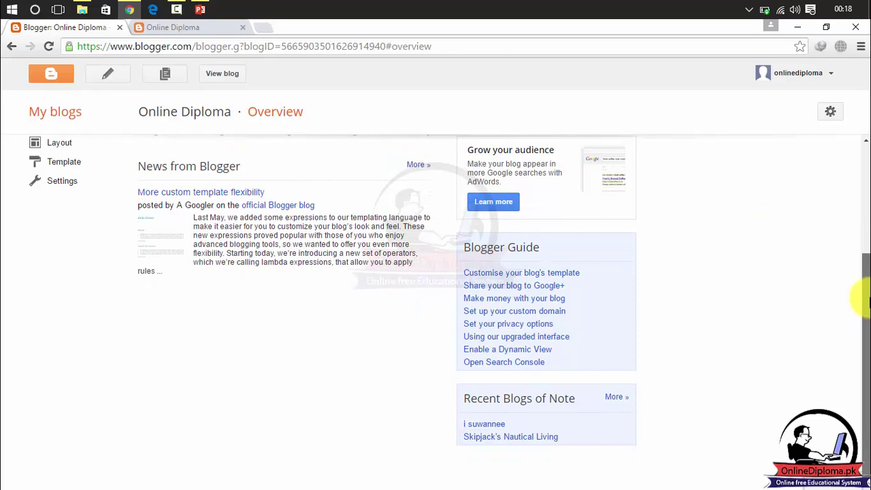
{"action": "left_click_drag", "start_coordinate": [868, 296], "coordinate": [865, 170]}
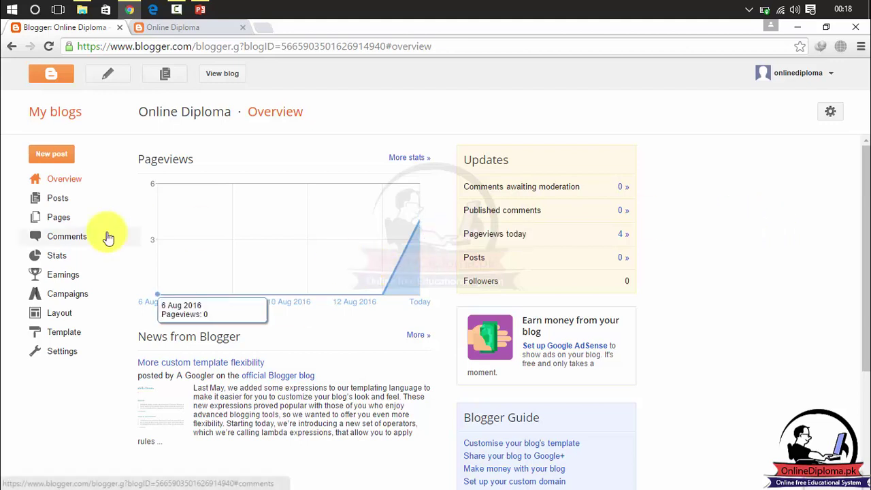
- View the blog's list of all posts and its list of all pages
{"action": "left_click", "coordinate": [57, 204]}
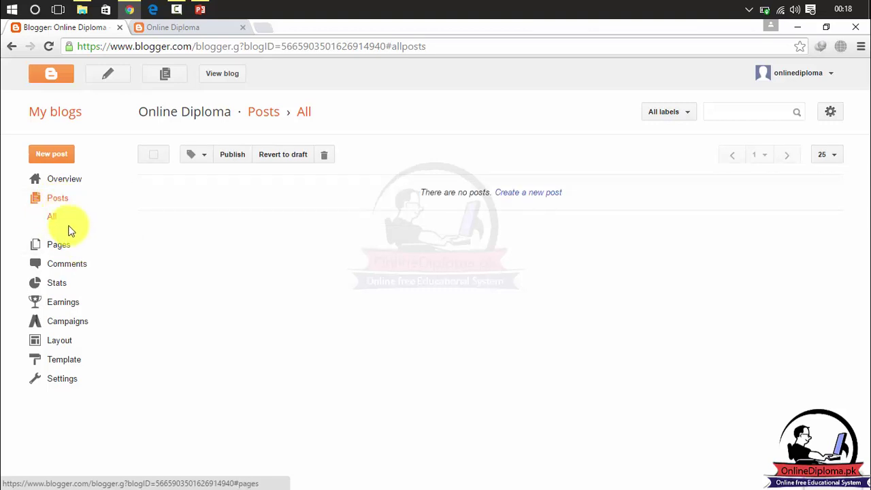
{"action": "left_click", "coordinate": [57, 219]}
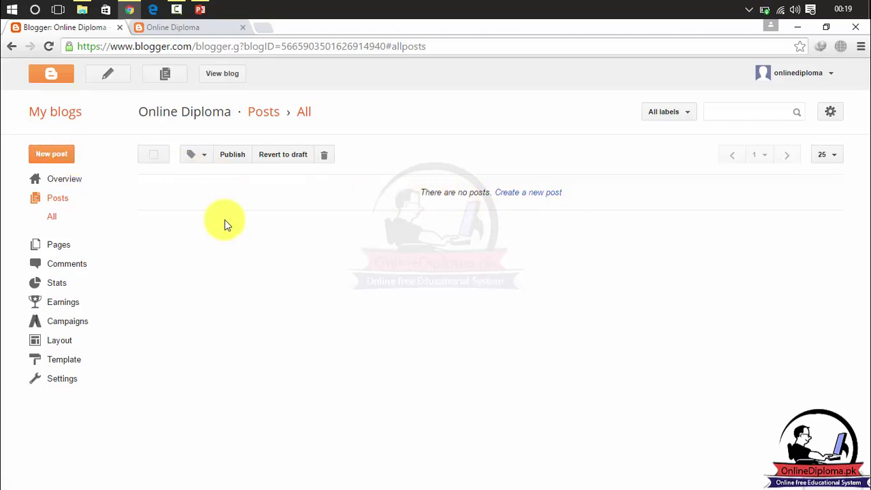
{"action": "left_click", "coordinate": [54, 245]}
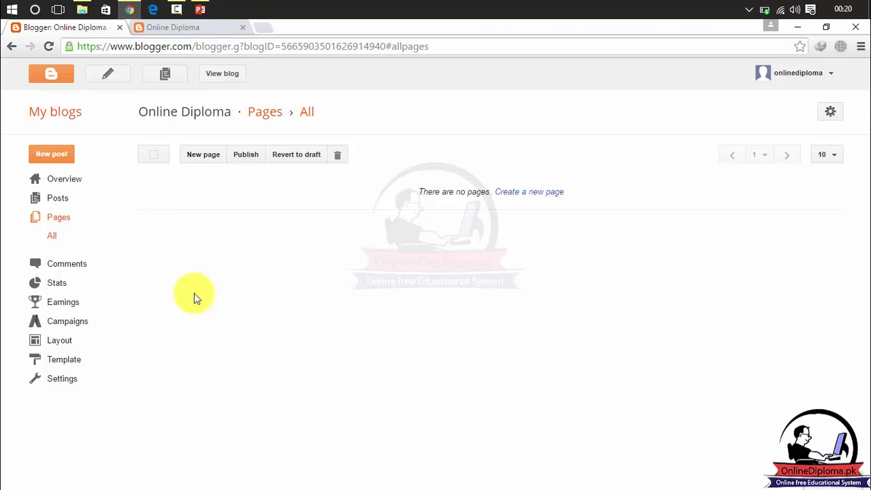
- View the blog's published comments and its spam comments
{"action": "left_click", "coordinate": [77, 265]}
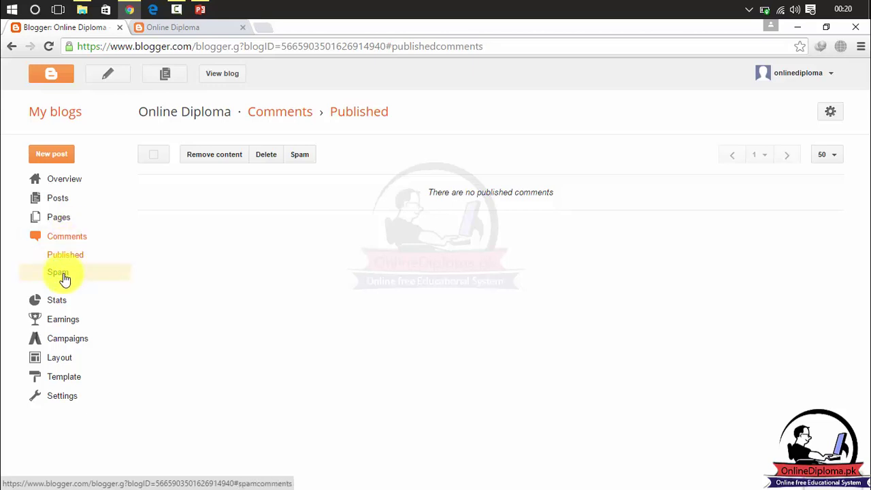
{"action": "left_click", "coordinate": [64, 279]}
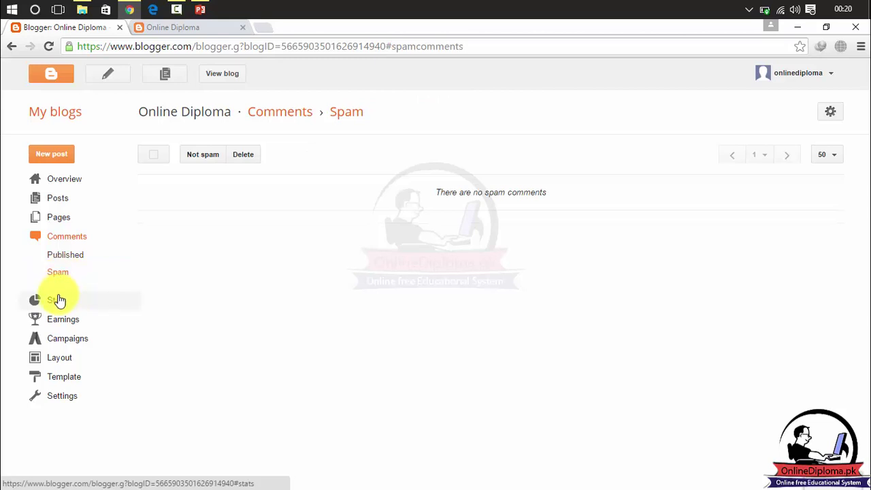
- Examine the blog's statistics for the week: overview, posts, traffic sources and audience
{"action": "left_click", "coordinate": [59, 300]}
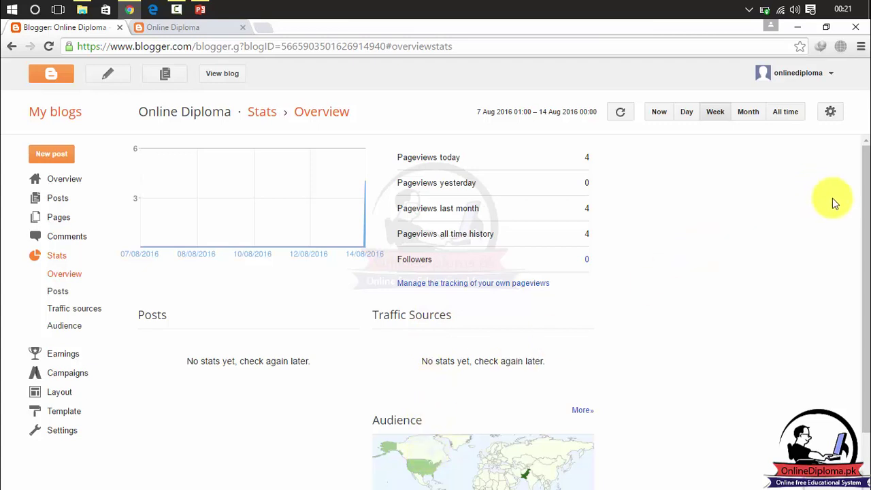
{"action": "mouse_move", "coordinate": [865, 197]}
{"action": "left_mouse_down"}
{"action": "mouse_move", "coordinate": [864, 321]}
{"action": "mouse_move", "coordinate": [870, 204]}
{"action": "left_mouse_up"}
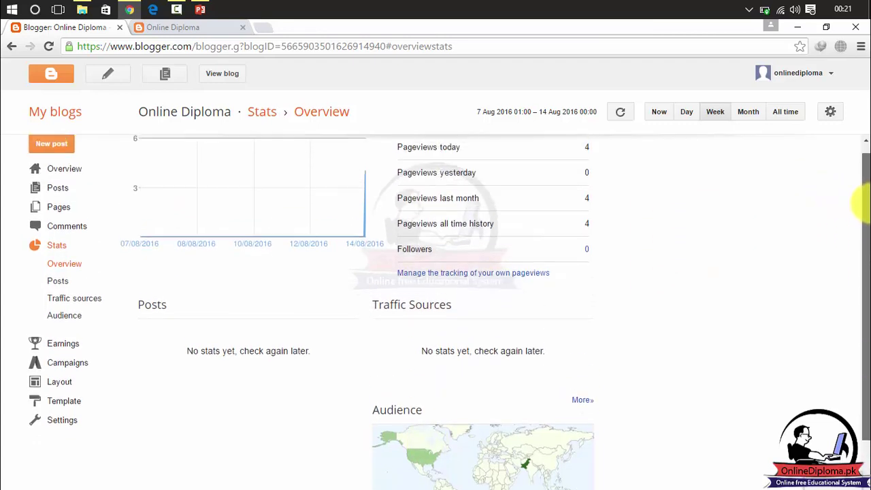
{"action": "left_click", "coordinate": [42, 296]}
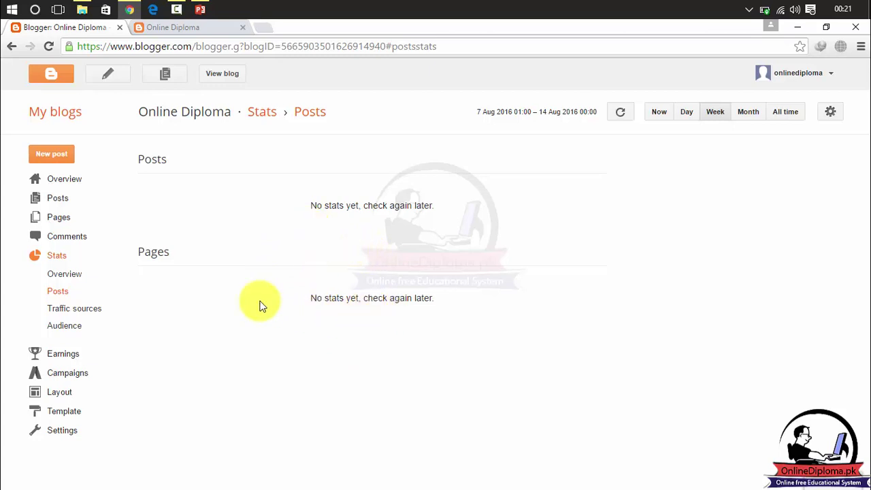
{"action": "left_click", "coordinate": [86, 313]}
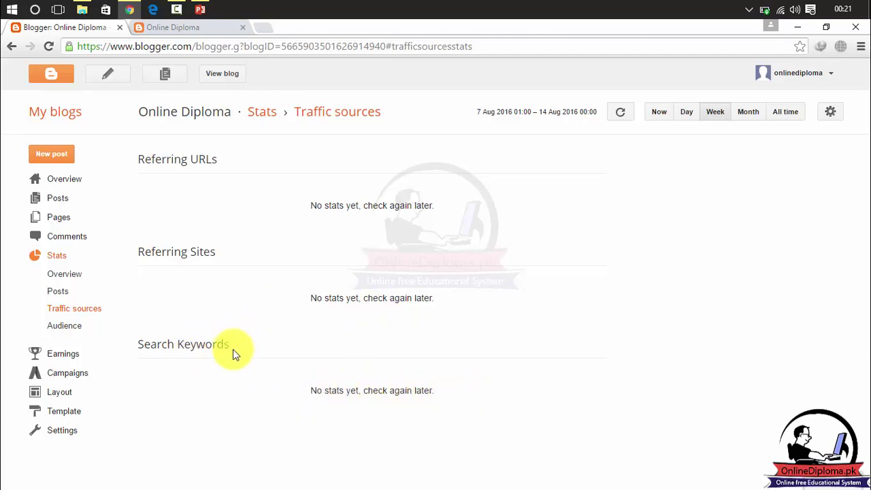
{"action": "left_click", "coordinate": [73, 331]}
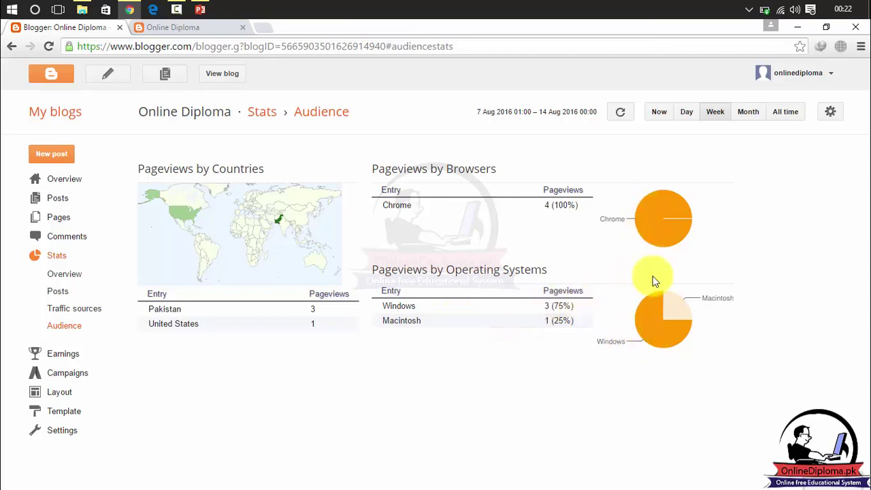
- View the blog's AdSense earnings page and the Campaigns page with its AdWords sign-up, ending back on Campaigns
{"action": "left_click", "coordinate": [62, 355]}
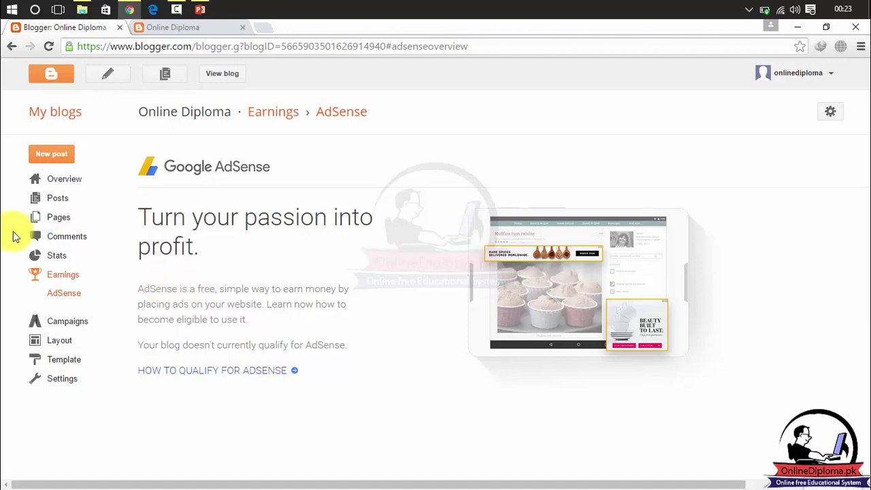
{"action": "left_click", "coordinate": [65, 323]}
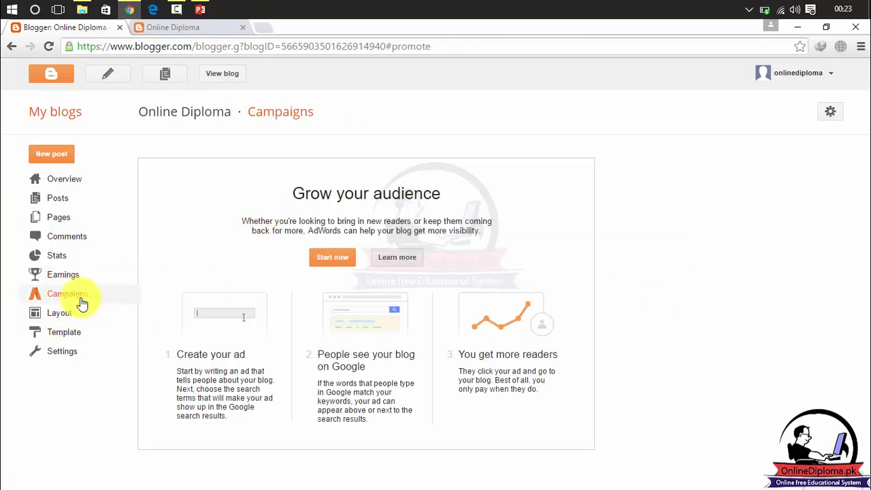
{"action": "left_click", "coordinate": [329, 263]}
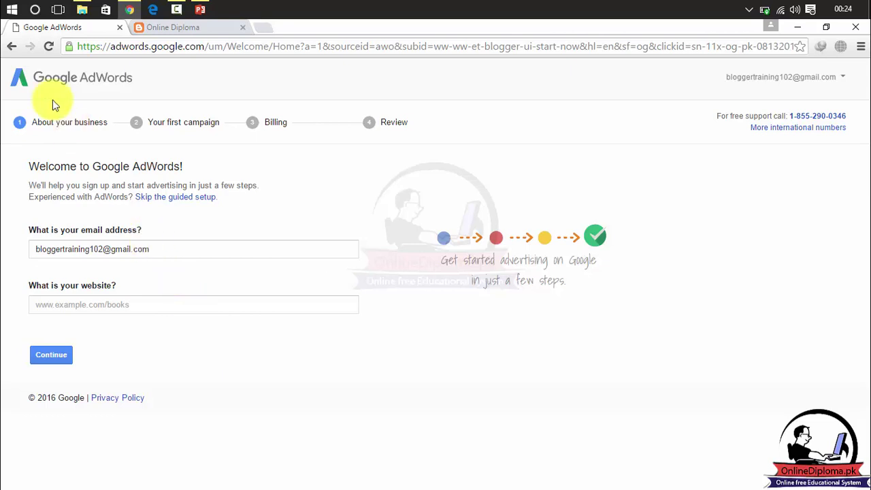
{"action": "left_click", "coordinate": [10, 46]}
{"action": "left_click", "coordinate": [12, 46]}
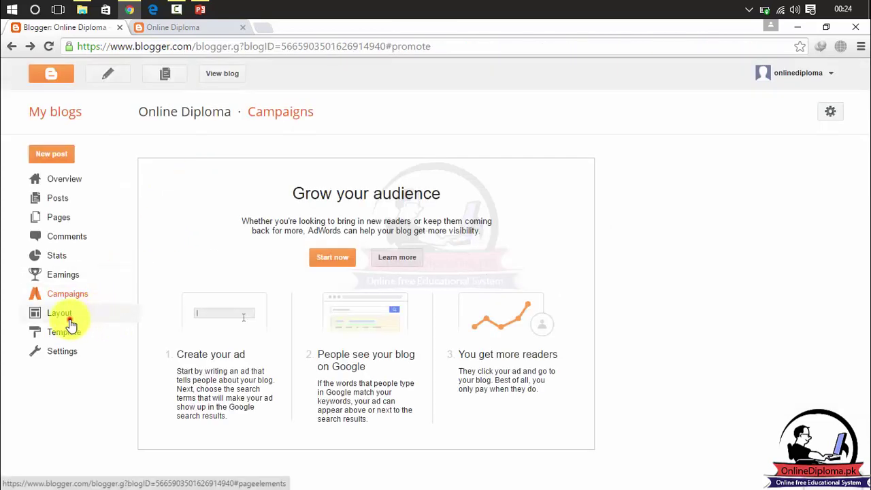
- Open the blog's Layout page and look through its gadget sections from the favicon and navbar to the sidebar
{"action": "left_click", "coordinate": [71, 322]}
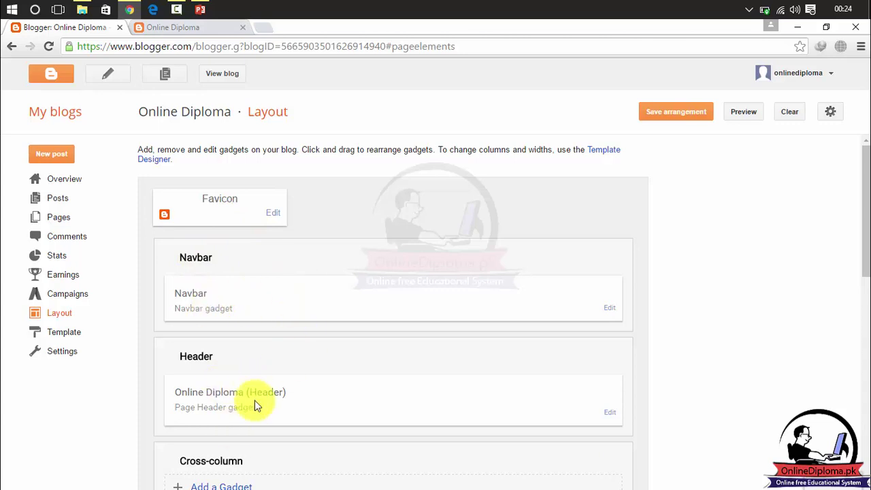
{"action": "left_click_drag", "start_coordinate": [867, 204], "coordinate": [865, 296]}
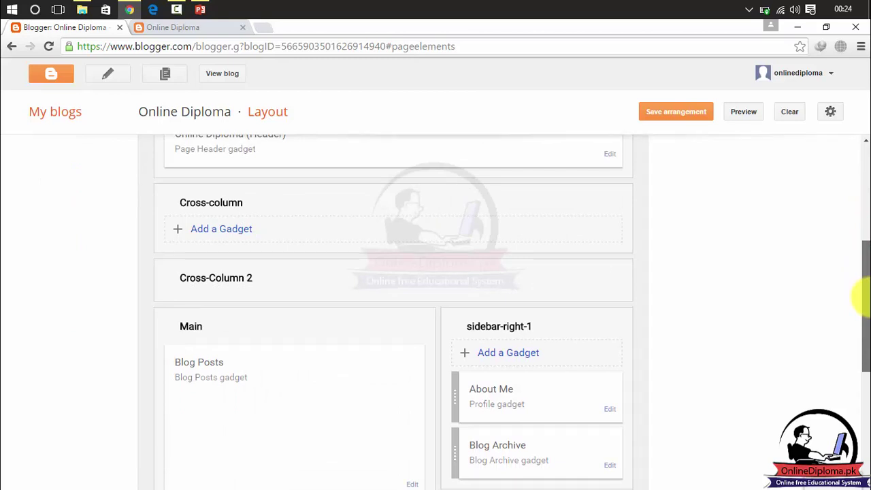
{"action": "left_click_drag", "start_coordinate": [865, 296], "coordinate": [863, 179]}
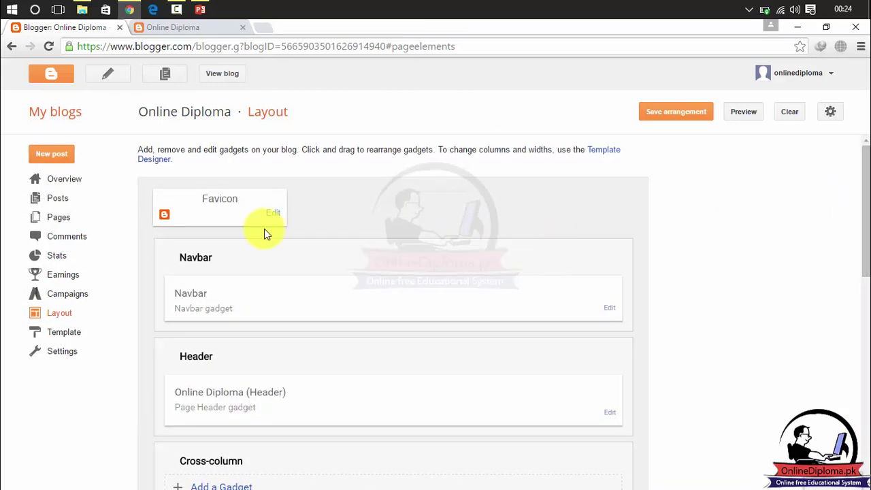
- View the live Online Diploma blog from the Layout page, close the duplicate blog tab and return to the layout
{"action": "left_click", "coordinate": [226, 74]}
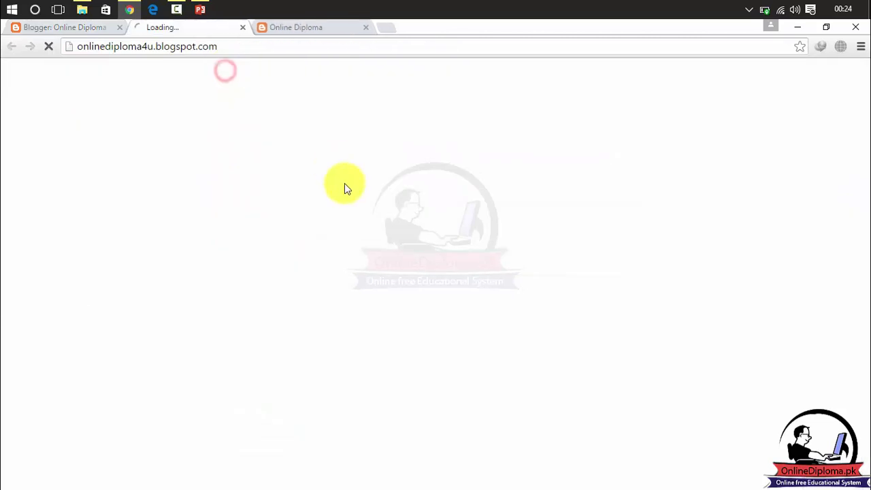
{"action": "left_click", "coordinate": [302, 28]}
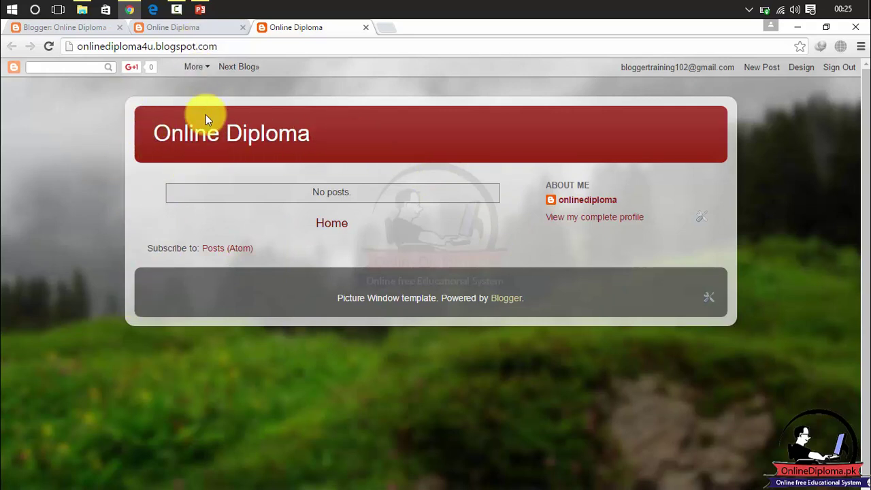
{"action": "left_click", "coordinate": [183, 28]}
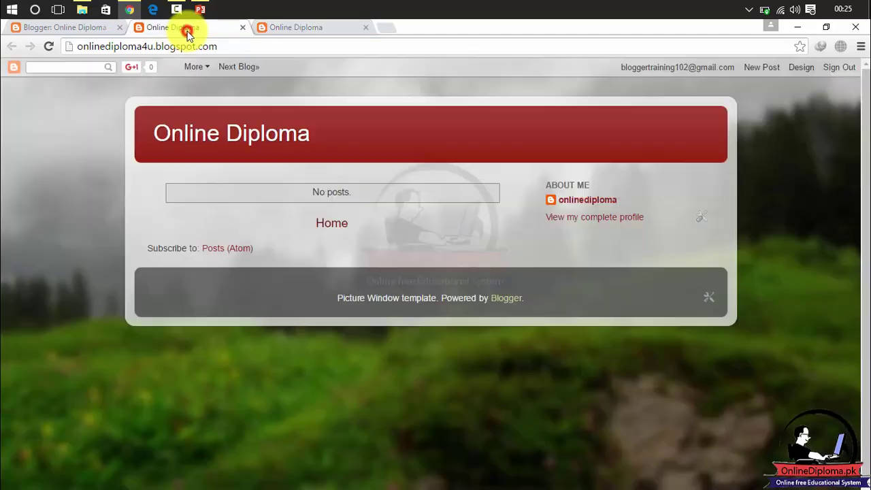
{"action": "left_click", "coordinate": [78, 31]}
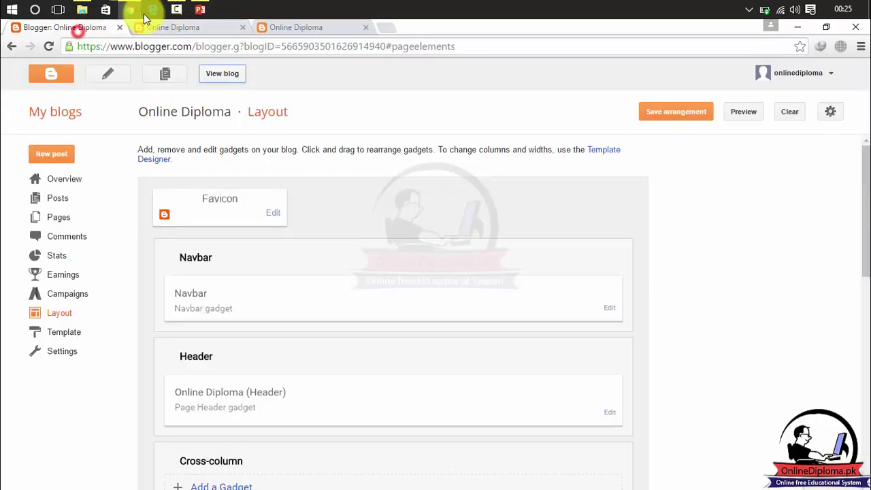
{"action": "left_click", "coordinate": [243, 28]}
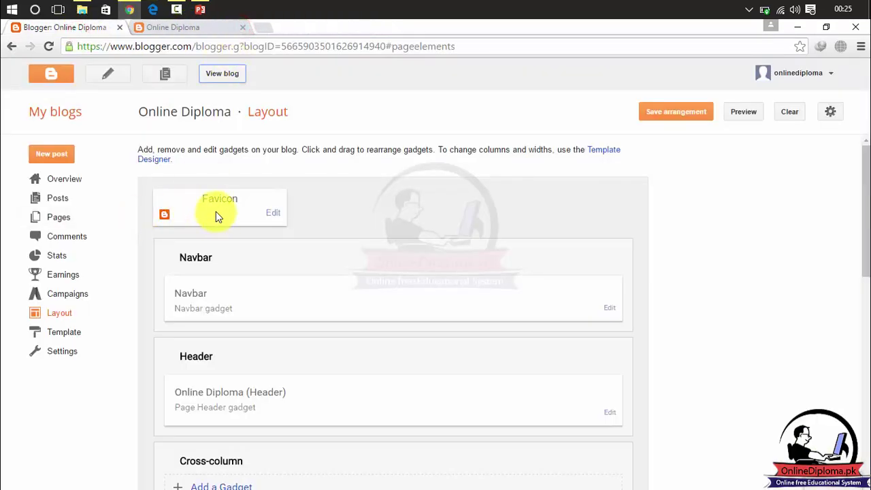
- Compare the live blog page with the Layout sections, including header, cross-columns, main posts area and right sidebar
{"action": "left_click", "coordinate": [214, 27]}
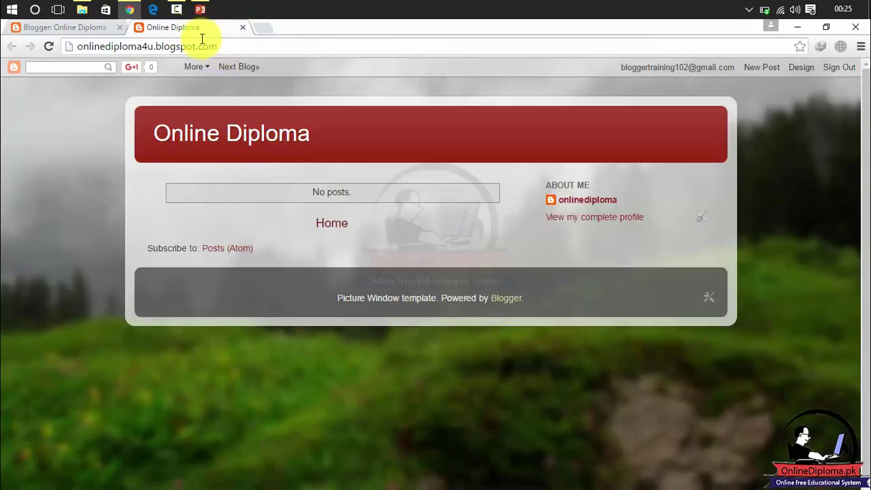
{"action": "left_click", "coordinate": [112, 28]}
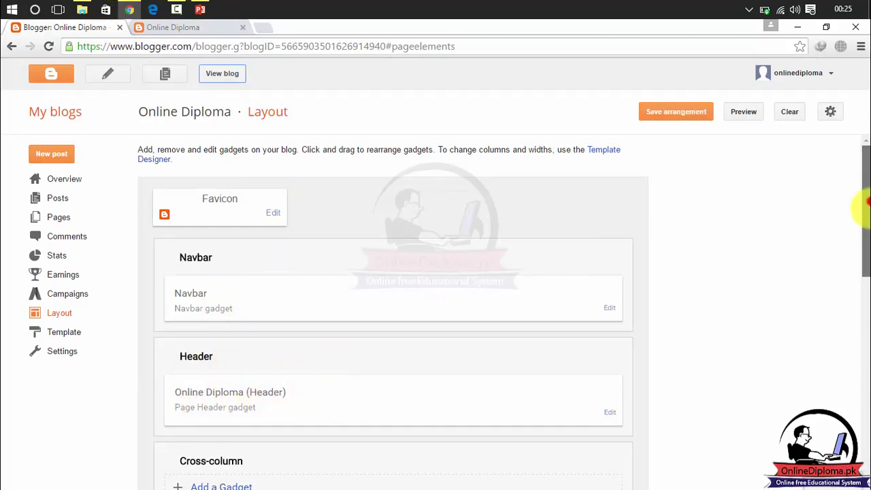
{"action": "left_click_drag", "start_coordinate": [868, 208], "coordinate": [860, 306]}
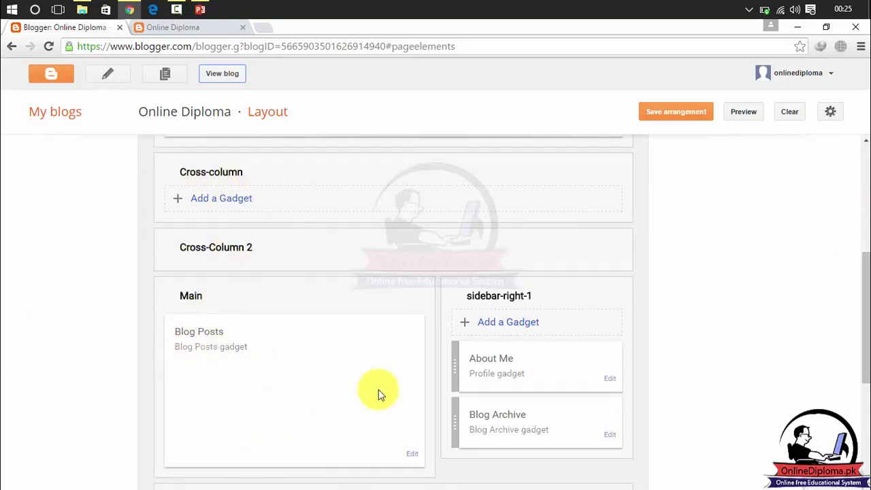
{"action": "left_click", "coordinate": [199, 26]}
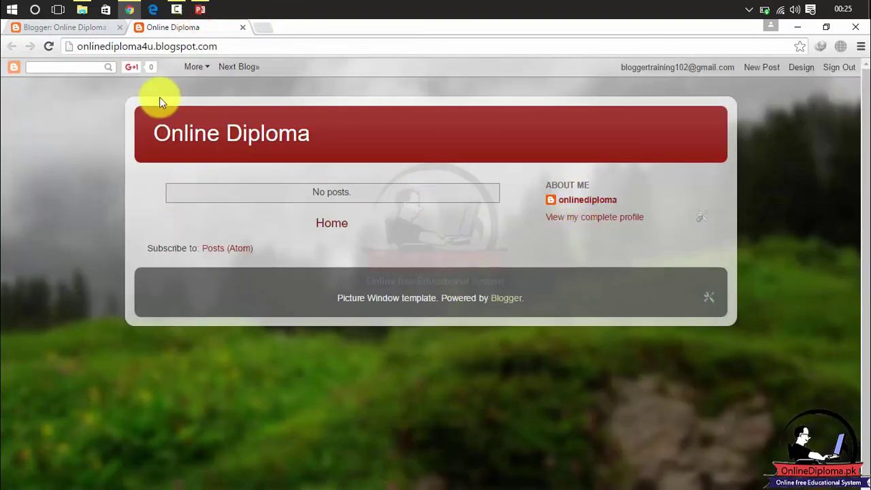
{"action": "left_click", "coordinate": [99, 27]}
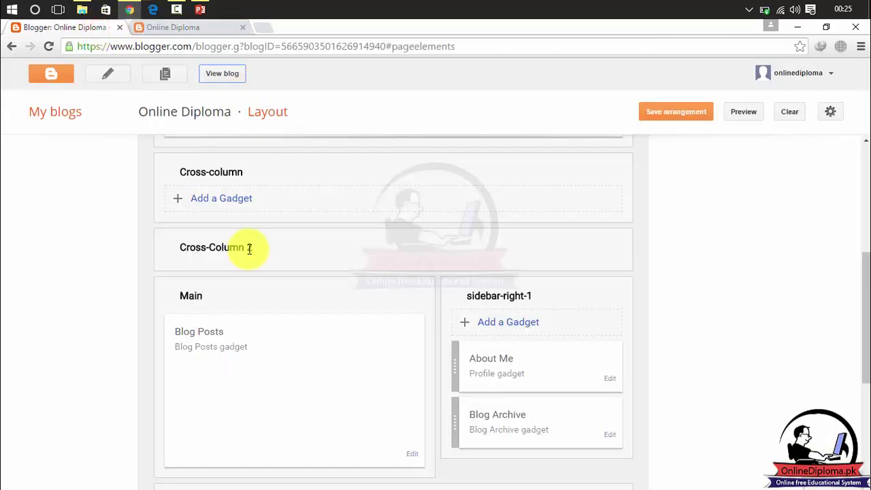
{"action": "left_click_drag", "start_coordinate": [862, 292], "coordinate": [862, 156]}
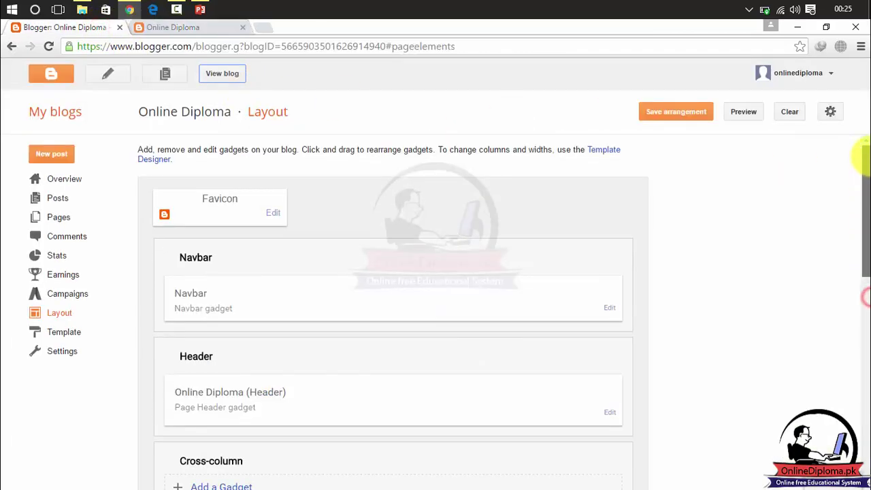
- Open the blog's Template page, view the customisation options in Blogger Template Designer, and return to the Template page
{"action": "left_click", "coordinate": [75, 333]}
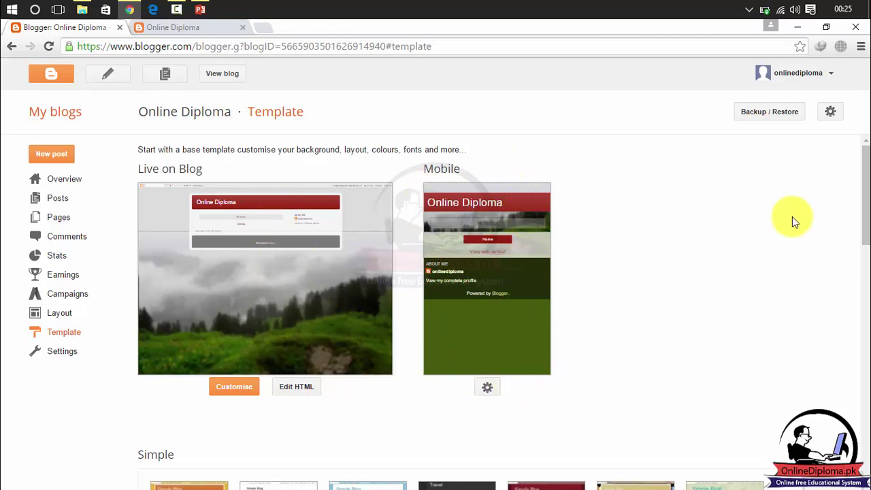
{"action": "left_click_drag", "start_coordinate": [865, 158], "coordinate": [865, 172]}
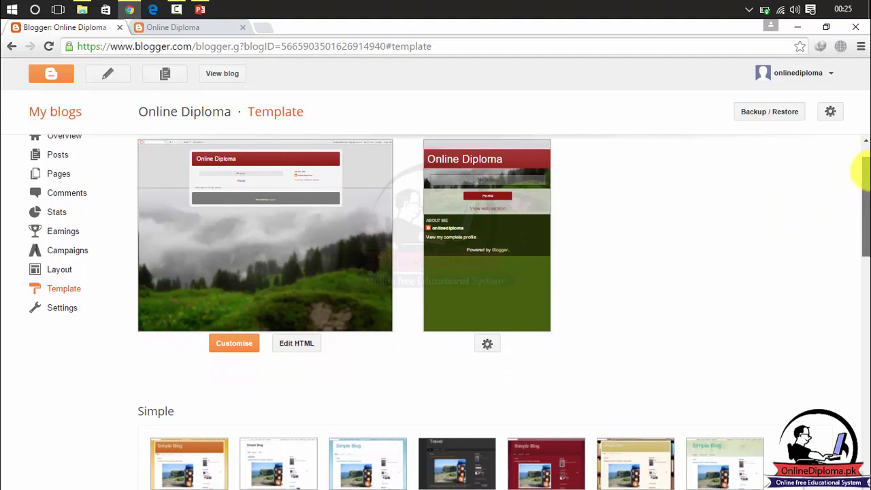
{"action": "left_click", "coordinate": [225, 344]}
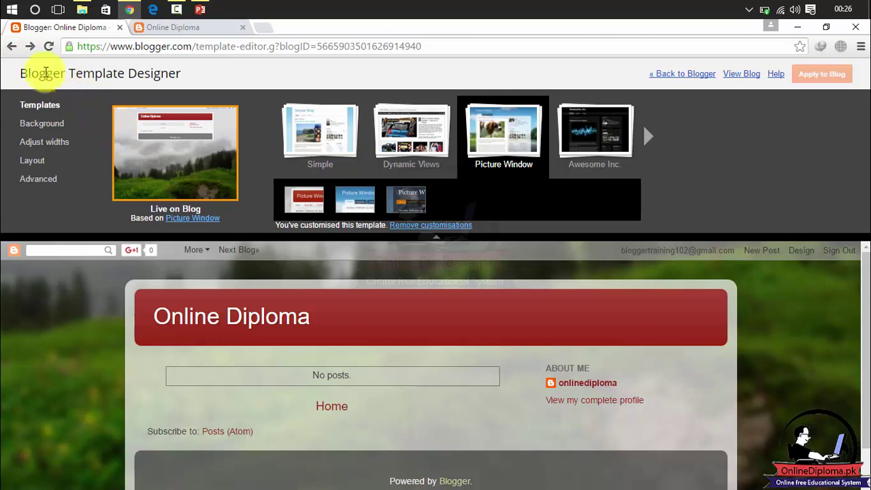
{"action": "left_click", "coordinate": [12, 46]}
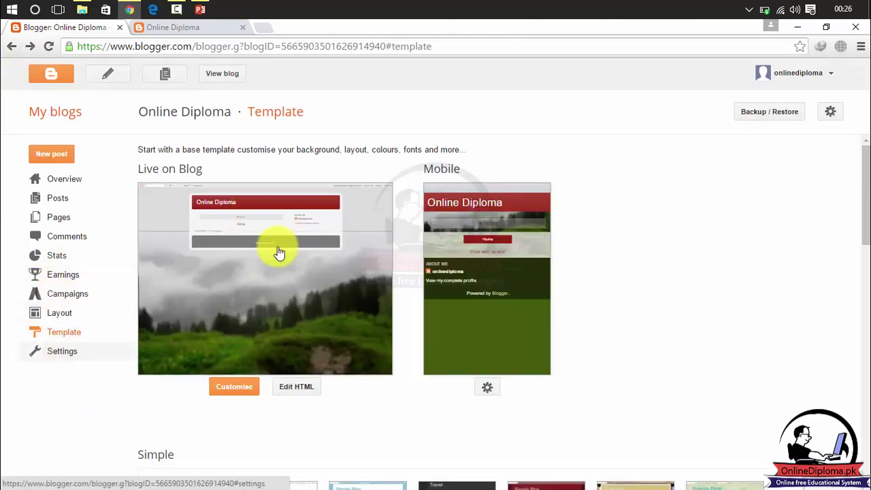
- Browse the available template collections from Simple and Dynamic Views down to Ethereal and Travel, ending back at the live previews
{"action": "scroll", "coordinate": [863, 146], "scroll_direction": "down", "scroll_amount": 5}
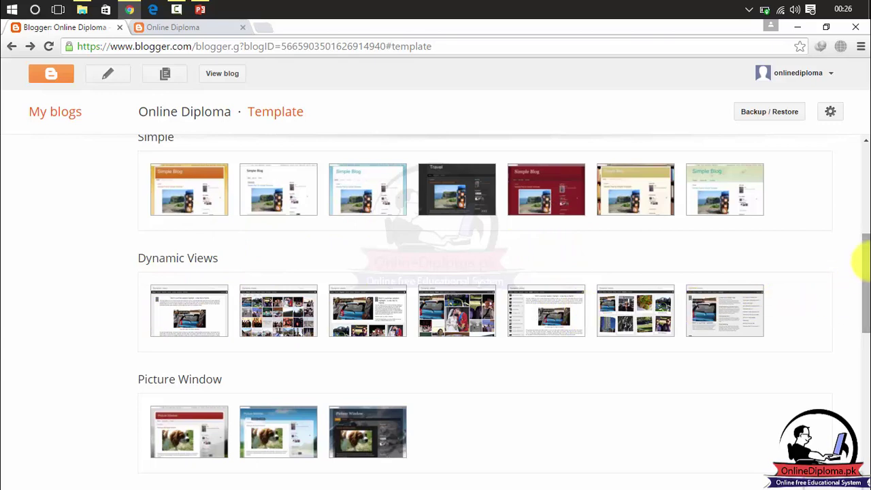
{"action": "left_click_drag", "start_coordinate": [867, 263], "coordinate": [866, 321]}
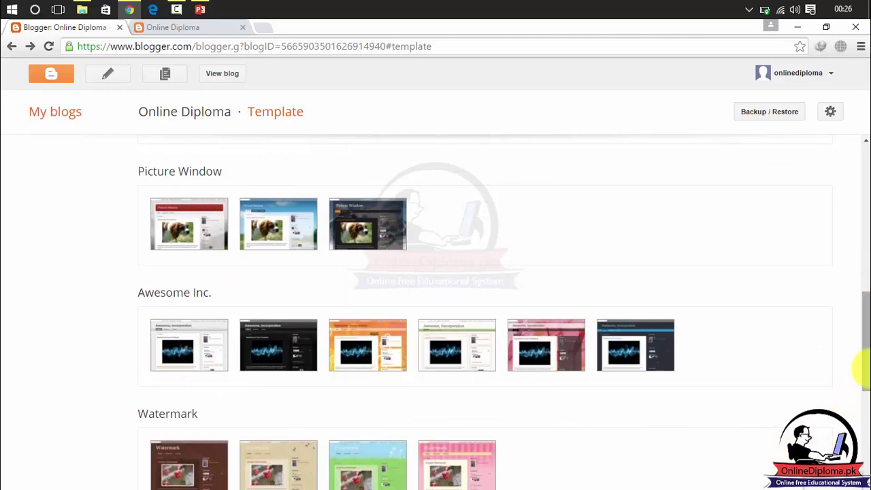
{"action": "left_click_drag", "start_coordinate": [867, 381], "coordinate": [865, 460]}
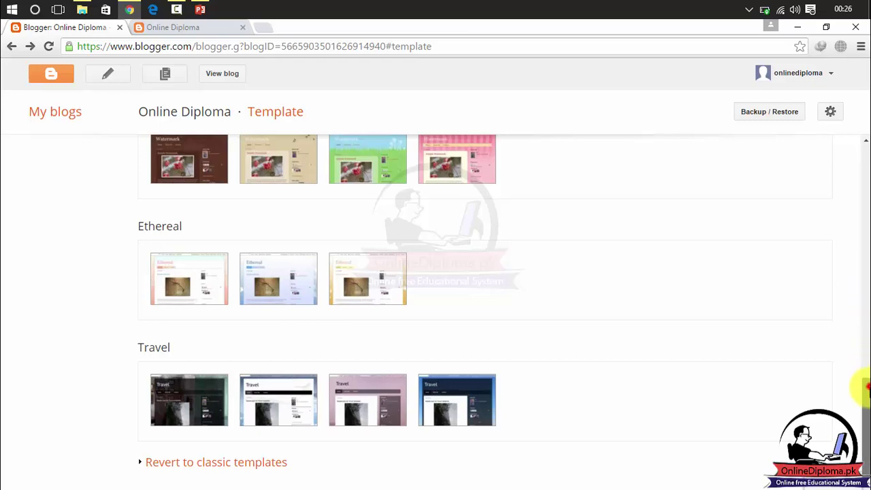
{"action": "left_click_drag", "start_coordinate": [869, 387], "coordinate": [864, 197]}
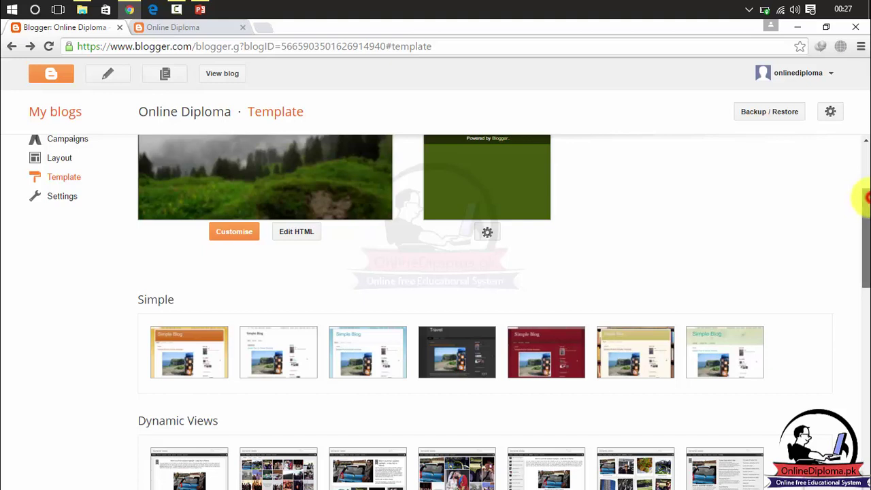
{"action": "left_click_drag", "start_coordinate": [866, 198], "coordinate": [865, 163]}
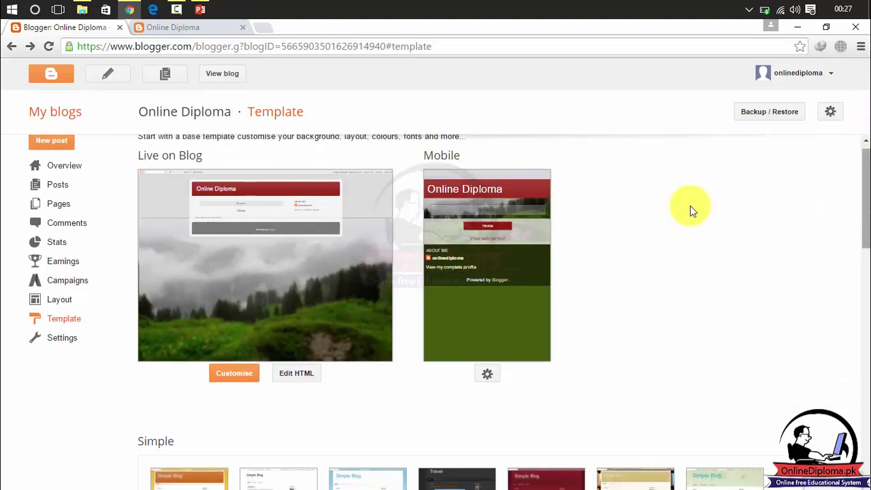
- View the blog's Basic settings, its Posts, comments and sharing settings, and its Email settings
{"action": "left_click", "coordinate": [78, 342]}
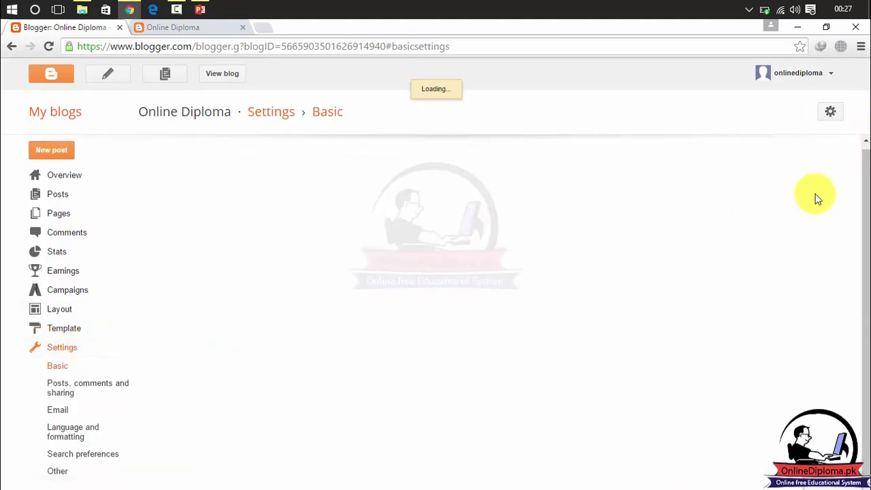
{"action": "left_click_drag", "start_coordinate": [862, 200], "coordinate": [770, 302]}
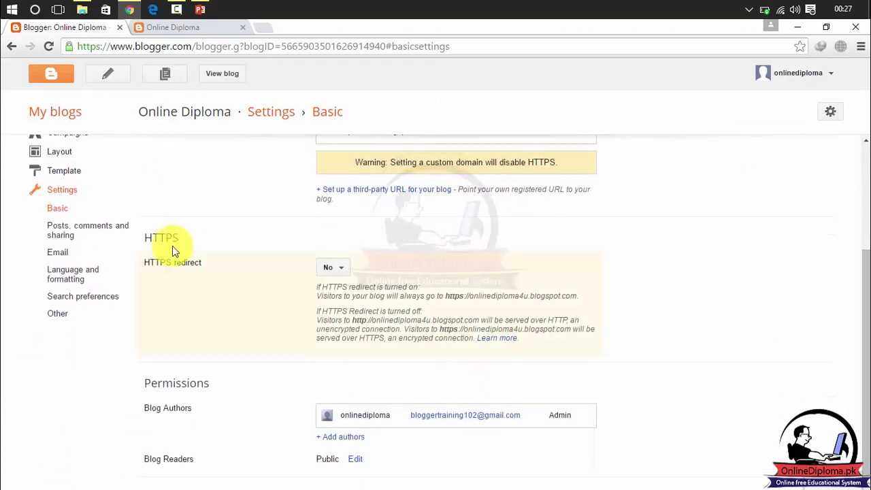
{"action": "left_click", "coordinate": [90, 237]}
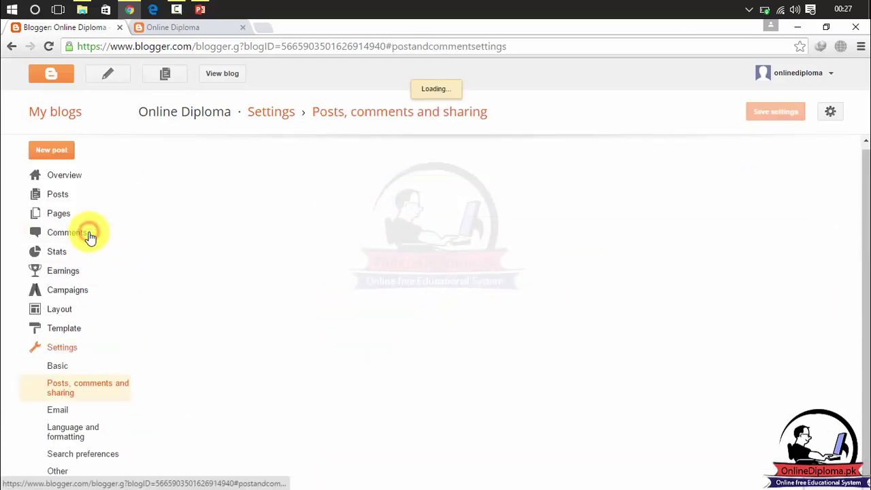
{"action": "left_click", "coordinate": [58, 410]}
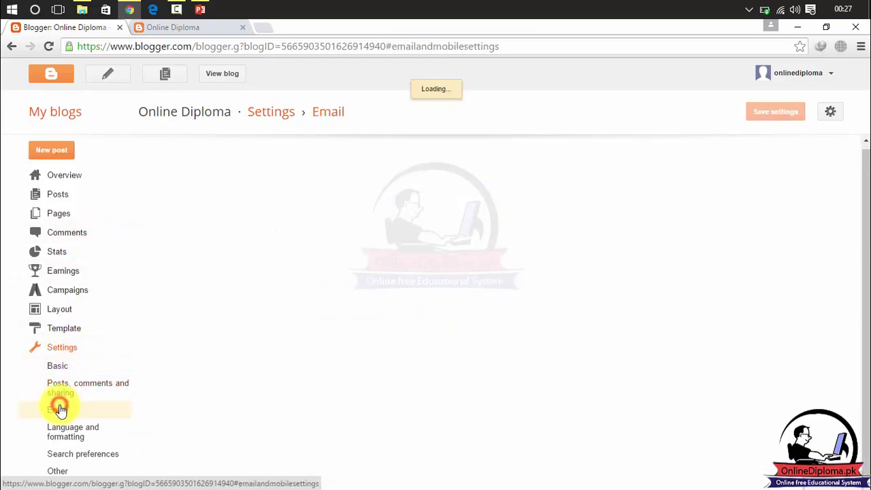
{"action": "left_click_drag", "start_coordinate": [870, 239], "coordinate": [870, 275]}
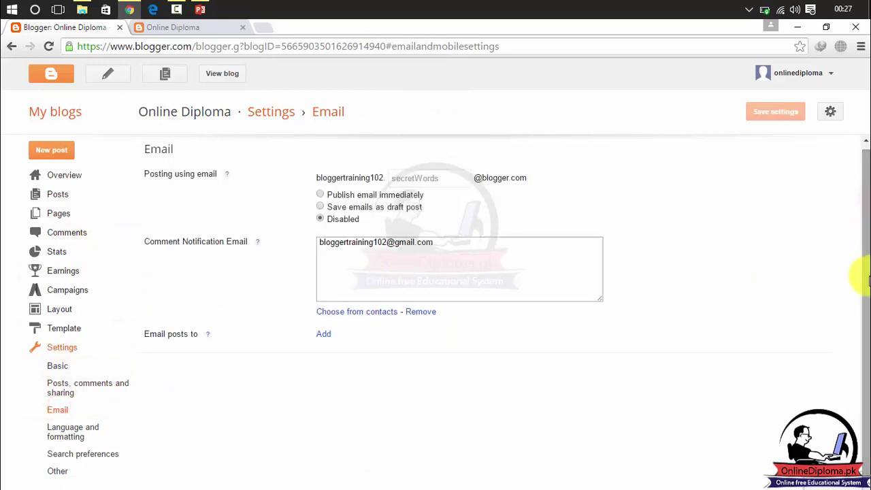
{"action": "left_click_drag", "start_coordinate": [869, 169], "coordinate": [865, 262]}
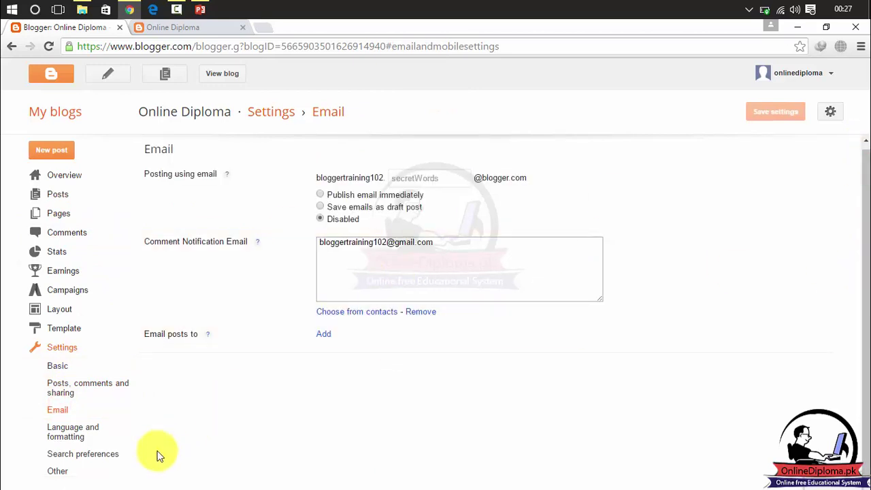
- View the blog's Language and formatting, Search preferences and Other settings pages
{"action": "left_click", "coordinate": [65, 436]}
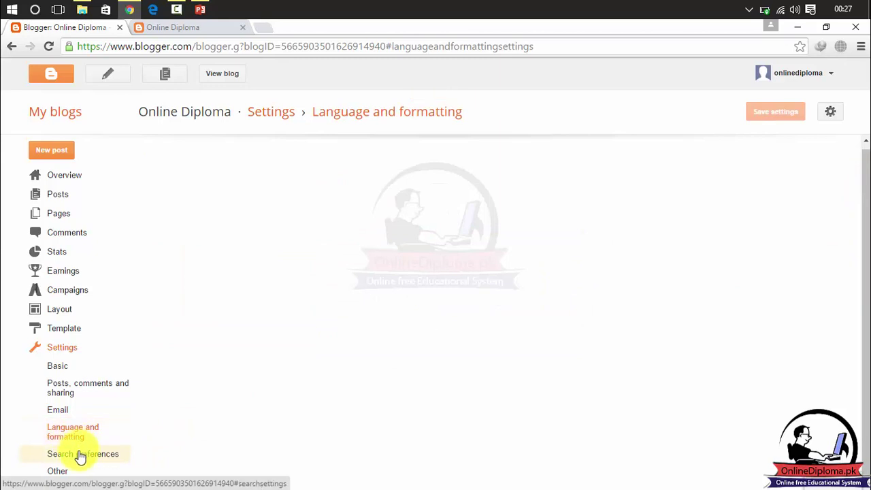
{"action": "left_click", "coordinate": [80, 455]}
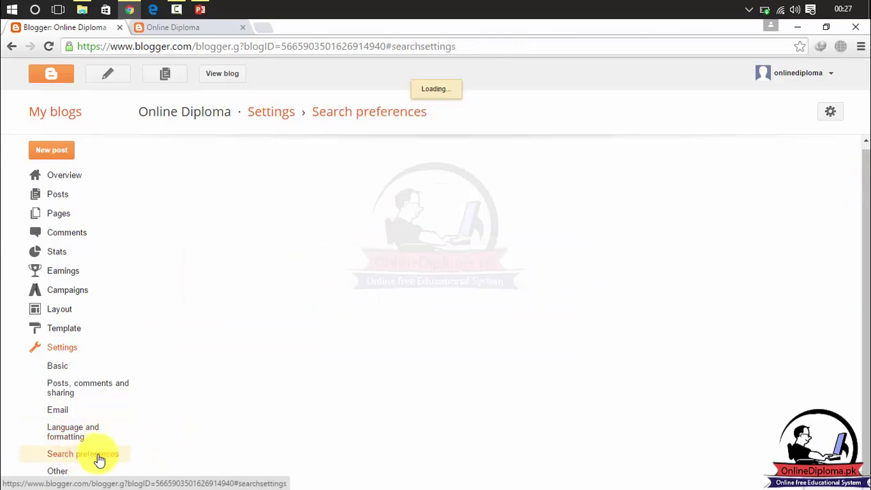
{"action": "left_click", "coordinate": [57, 472]}
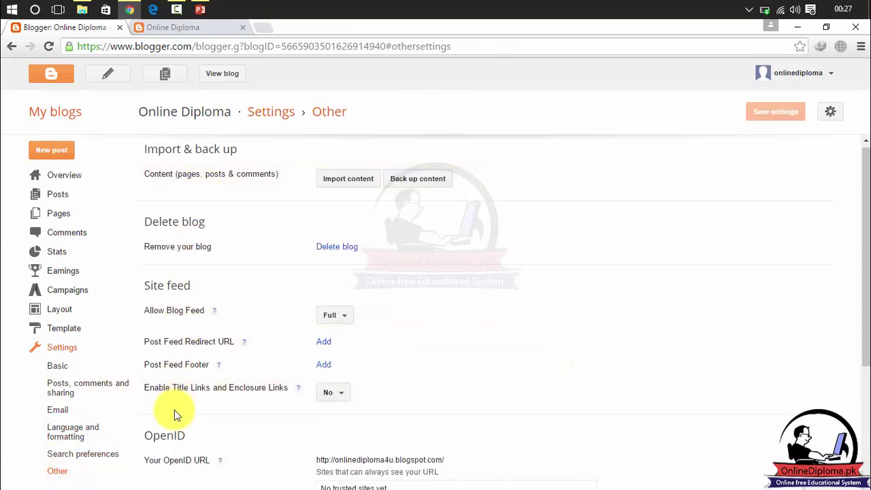